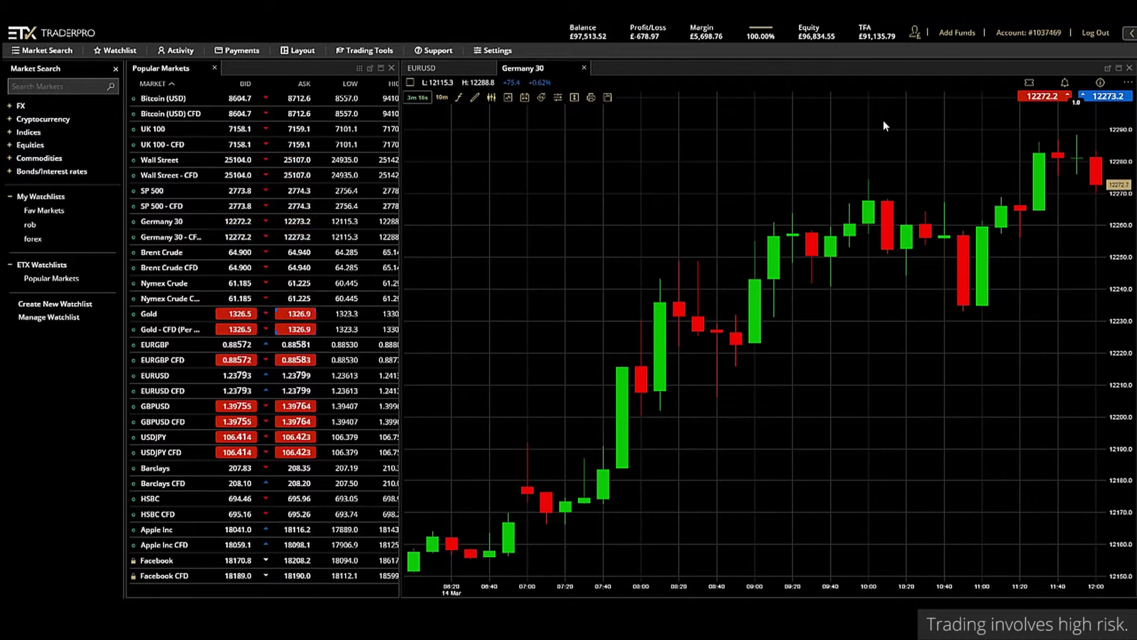
Step: Start a new pending order from the Germany 30 chart and enter 13000 as its level
{"action": "left_click", "coordinate": [778, 148]}
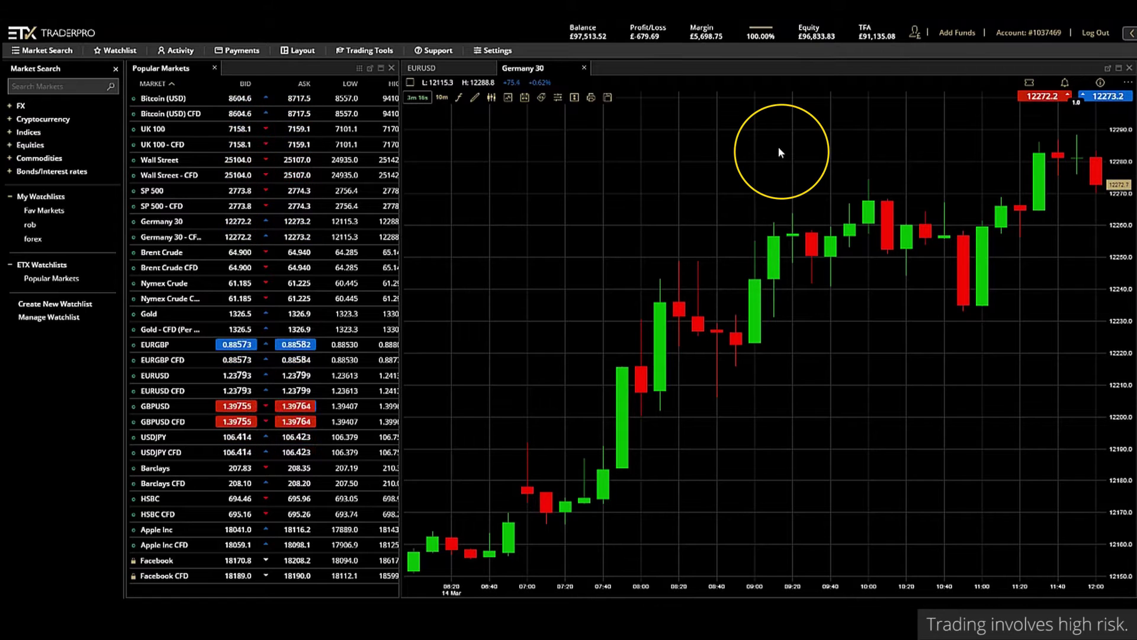
{"action": "right_click", "coordinate": [778, 152]}
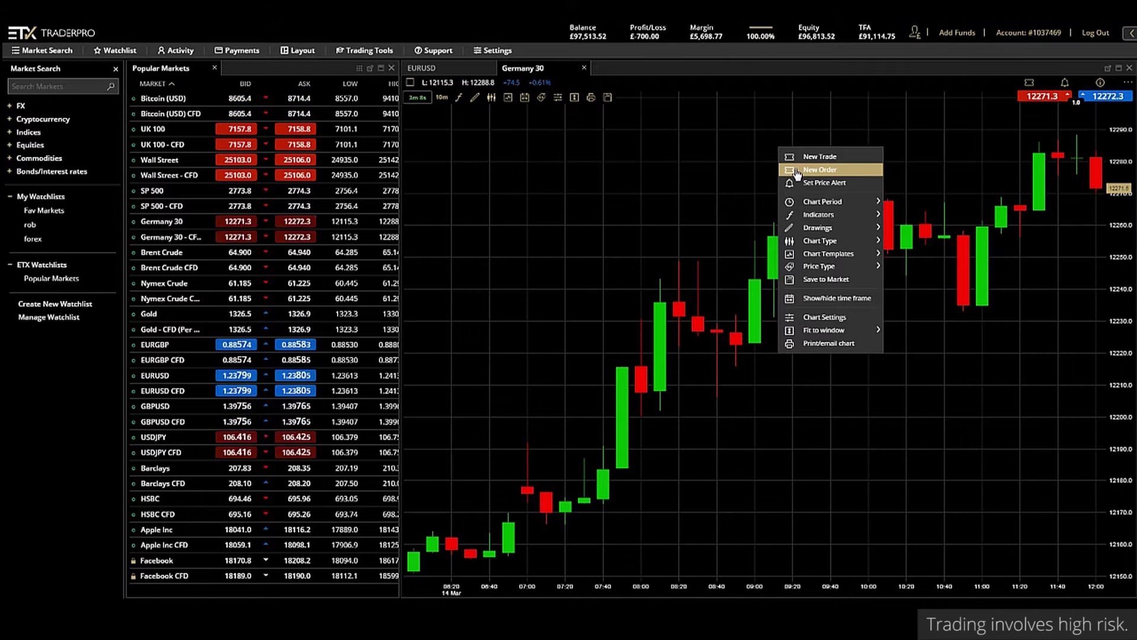
{"action": "left_click", "coordinate": [820, 169]}
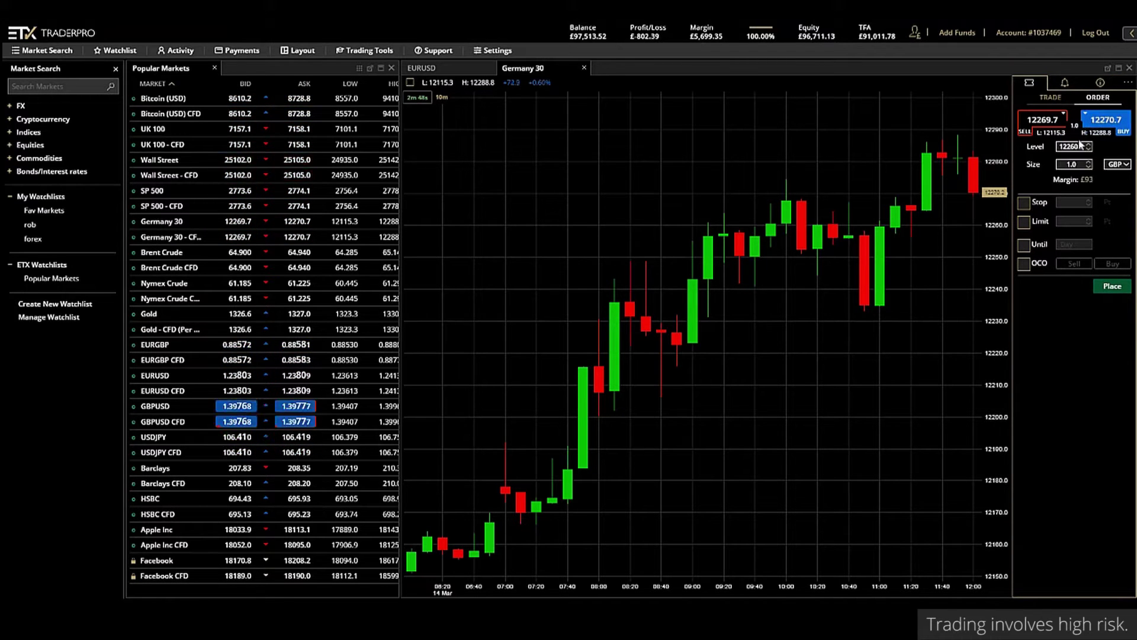
{"action": "left_click", "coordinate": [1081, 146]}
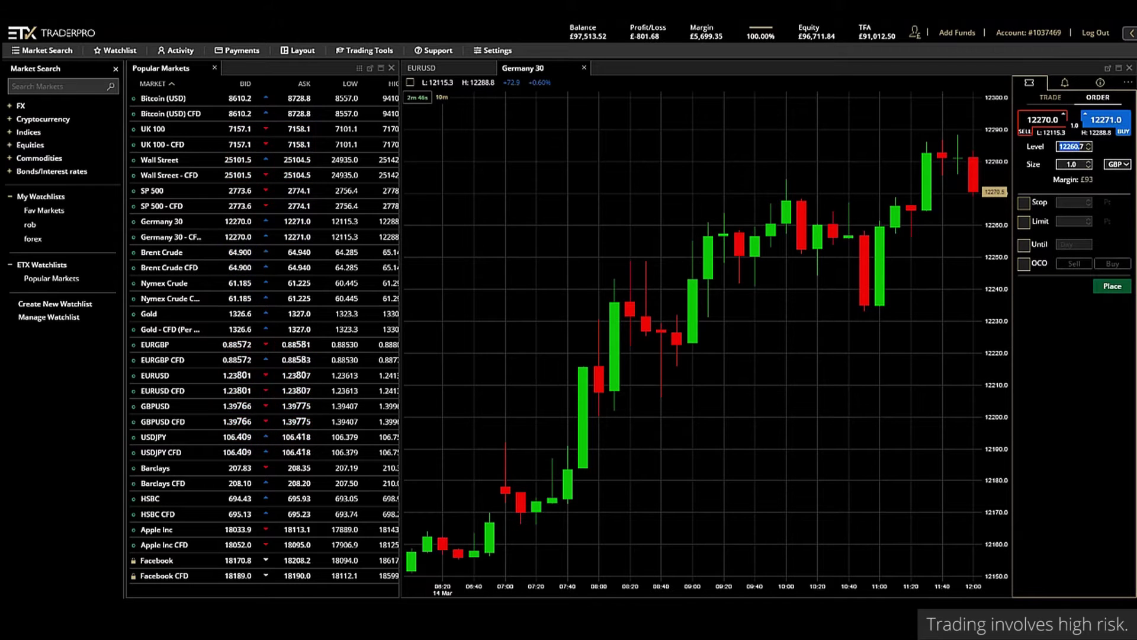
{"action": "type", "text": "1300"}
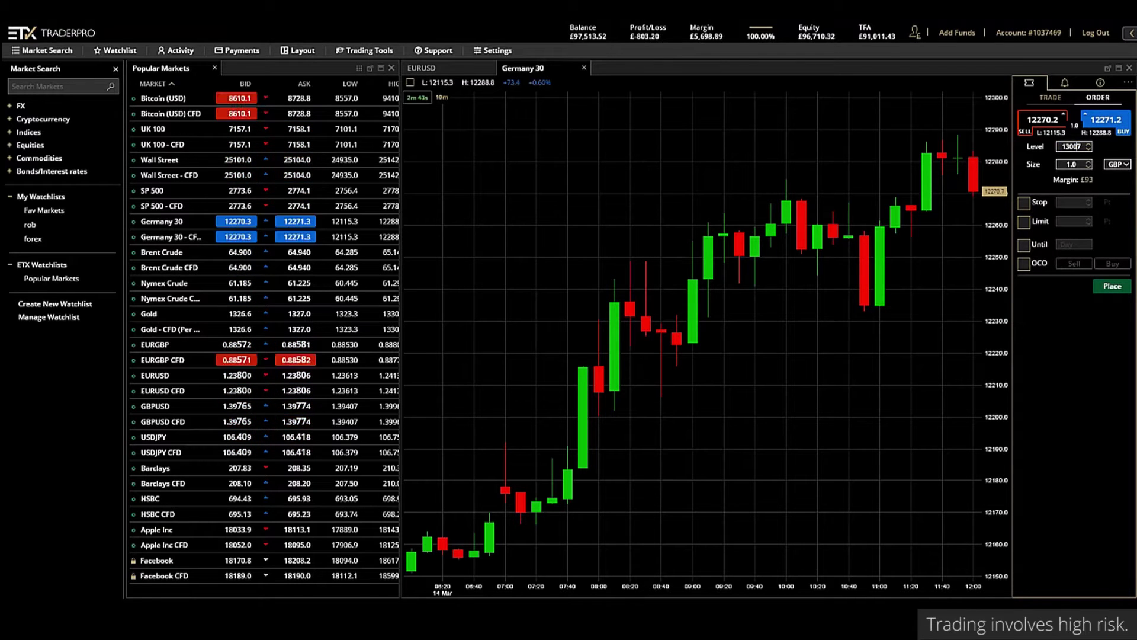
{"action": "type", "text": "0"}
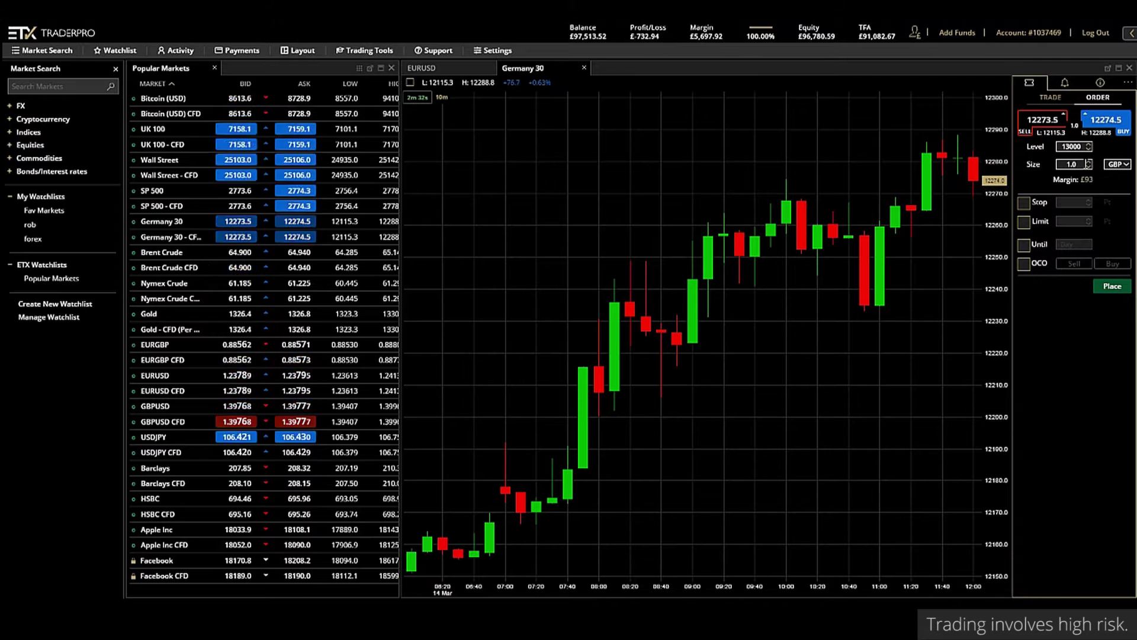
Step: Keep order size 1.0 and add a stop loss, trying the trailing and guaranteed options
{"action": "left_click", "coordinate": [1089, 163]}
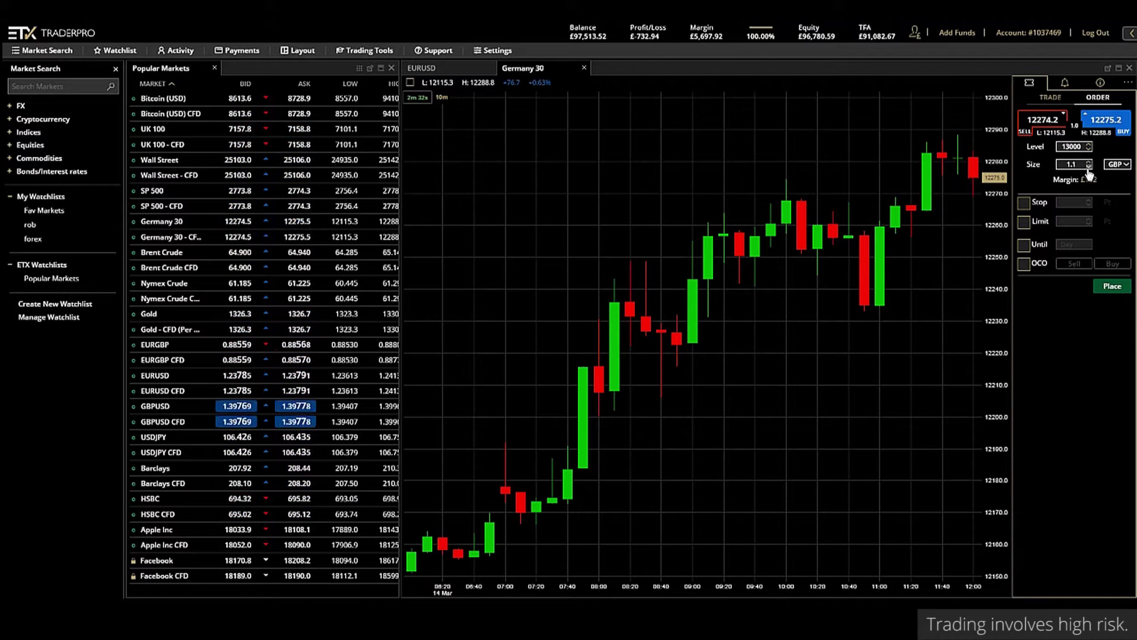
{"action": "left_click", "coordinate": [1089, 167]}
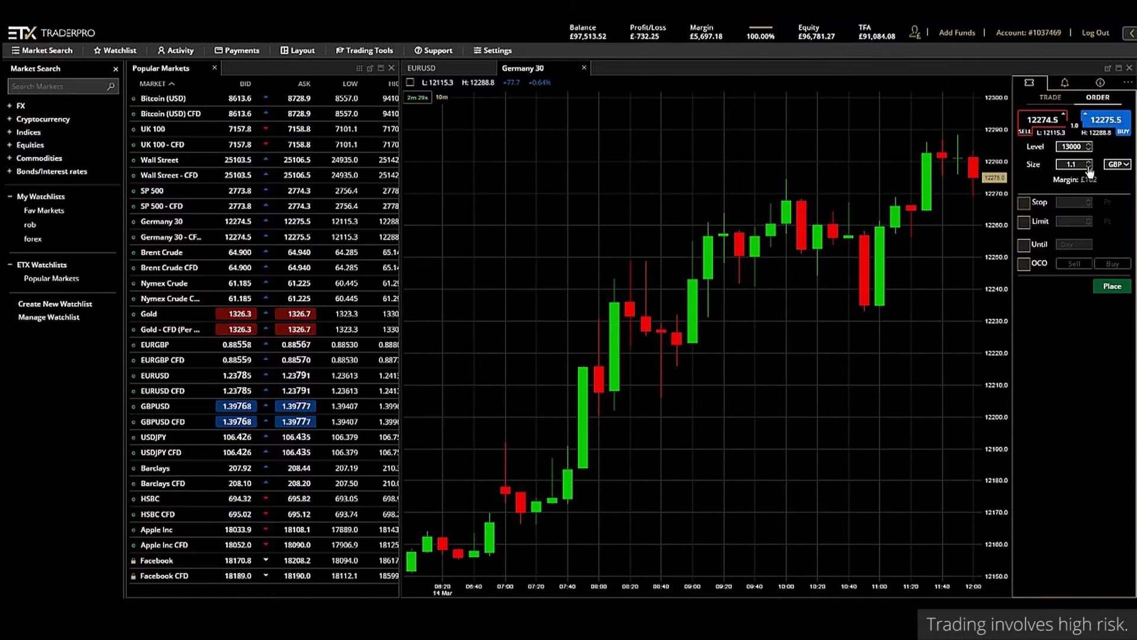
{"action": "left_click", "coordinate": [1023, 204]}
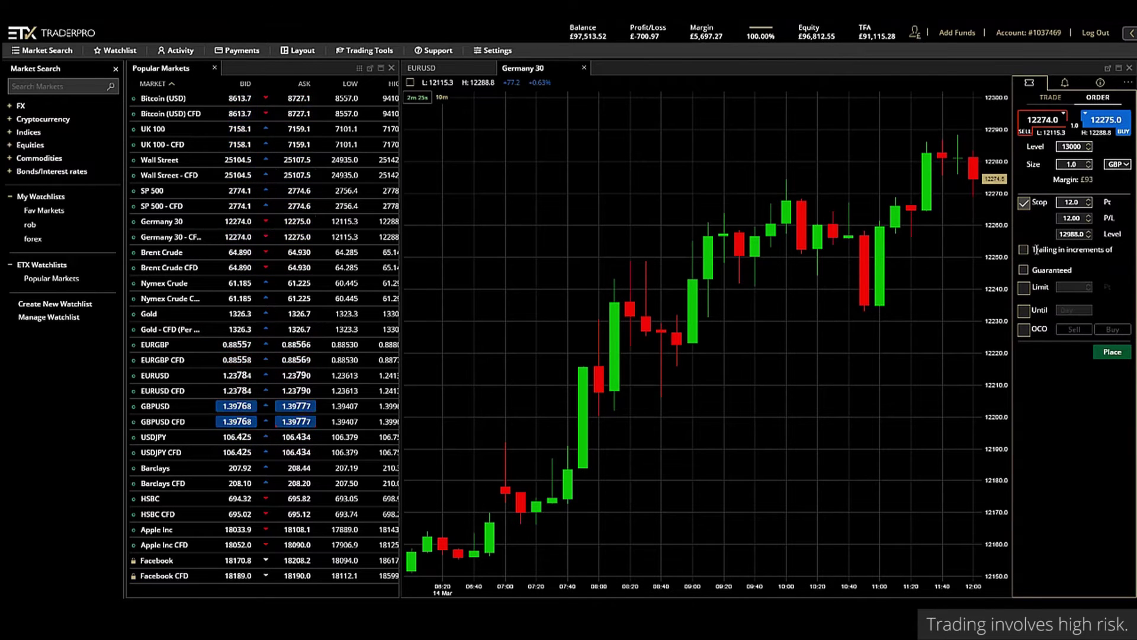
{"action": "left_click", "coordinate": [1023, 250]}
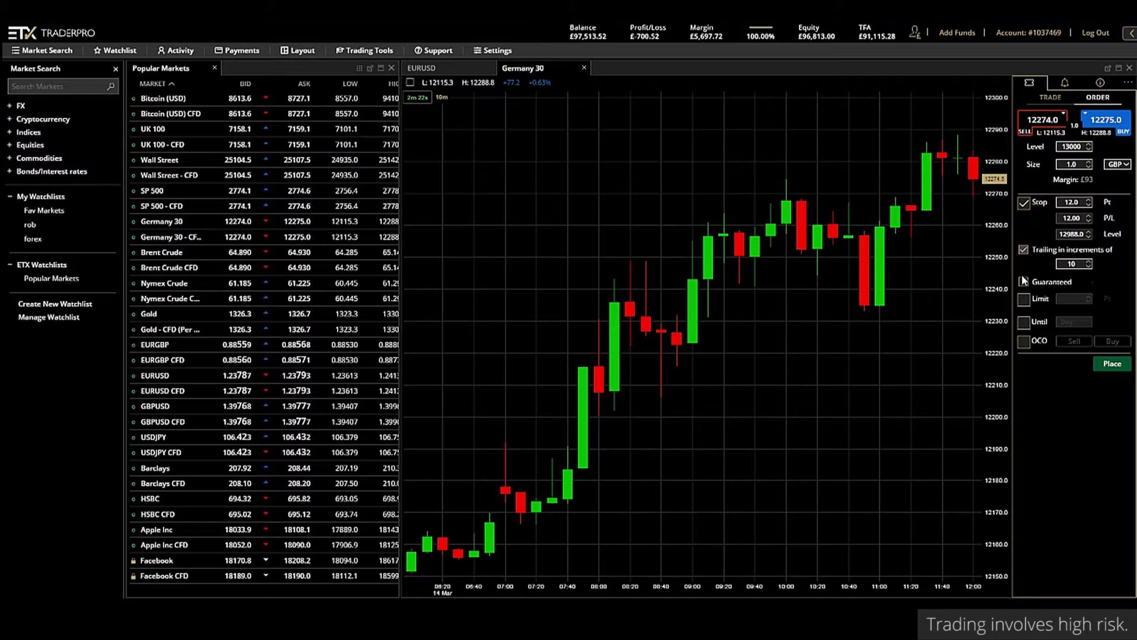
{"action": "left_click", "coordinate": [1023, 281]}
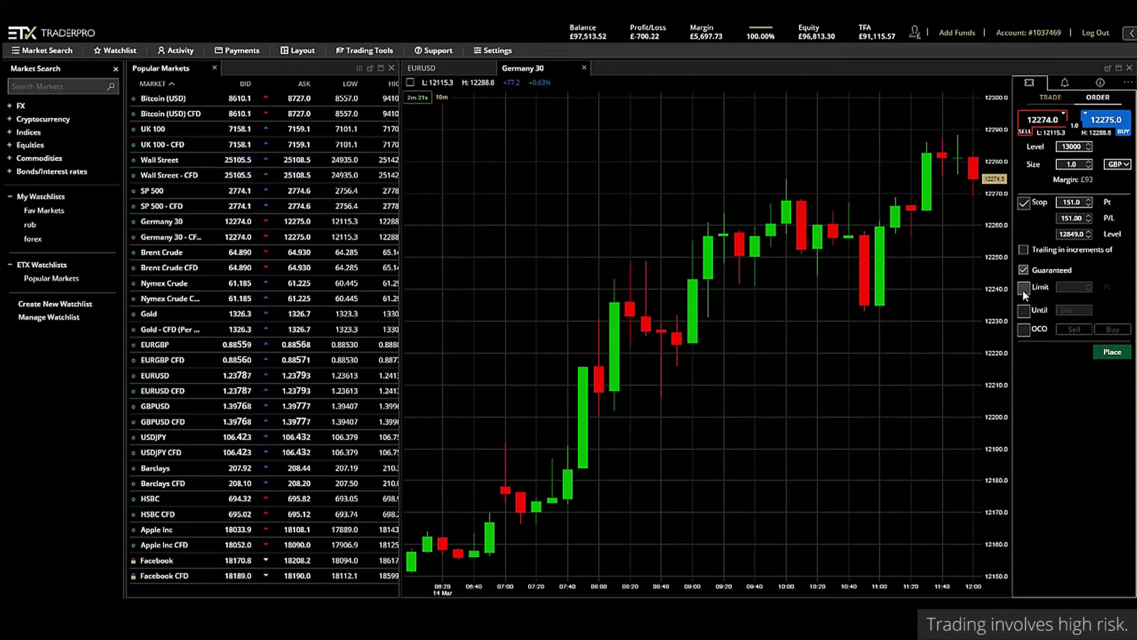
Step: Settle on a 151-point stop and an 8-point limit without OCO, and place the order
{"action": "left_click", "coordinate": [1023, 288]}
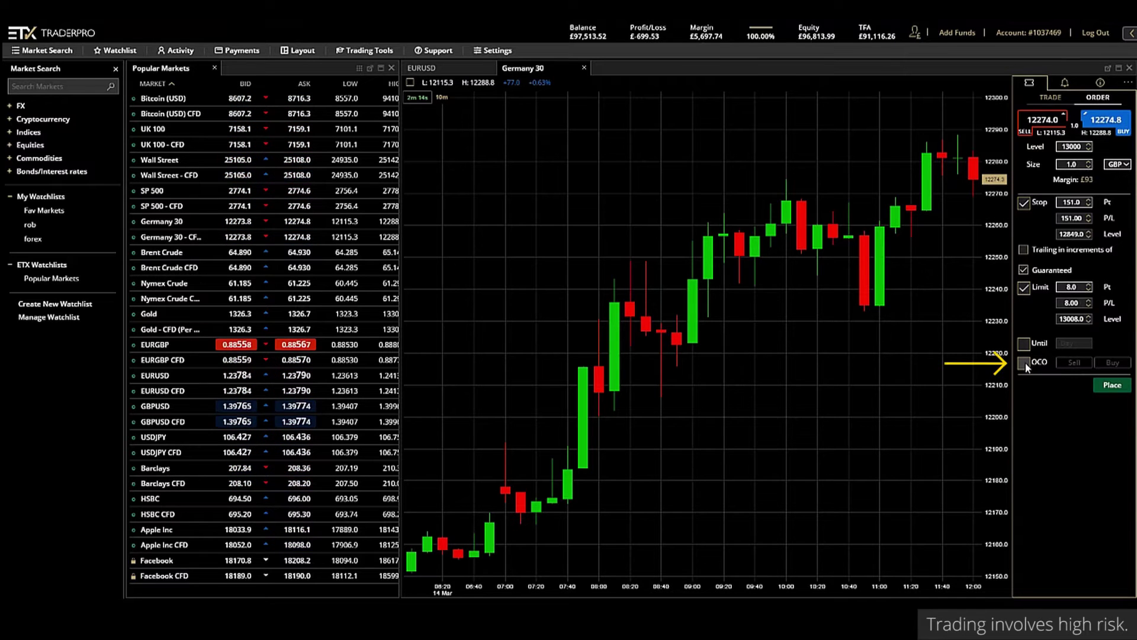
{"action": "left_click", "coordinate": [1025, 362]}
{"action": "left_click", "coordinate": [1024, 362]}
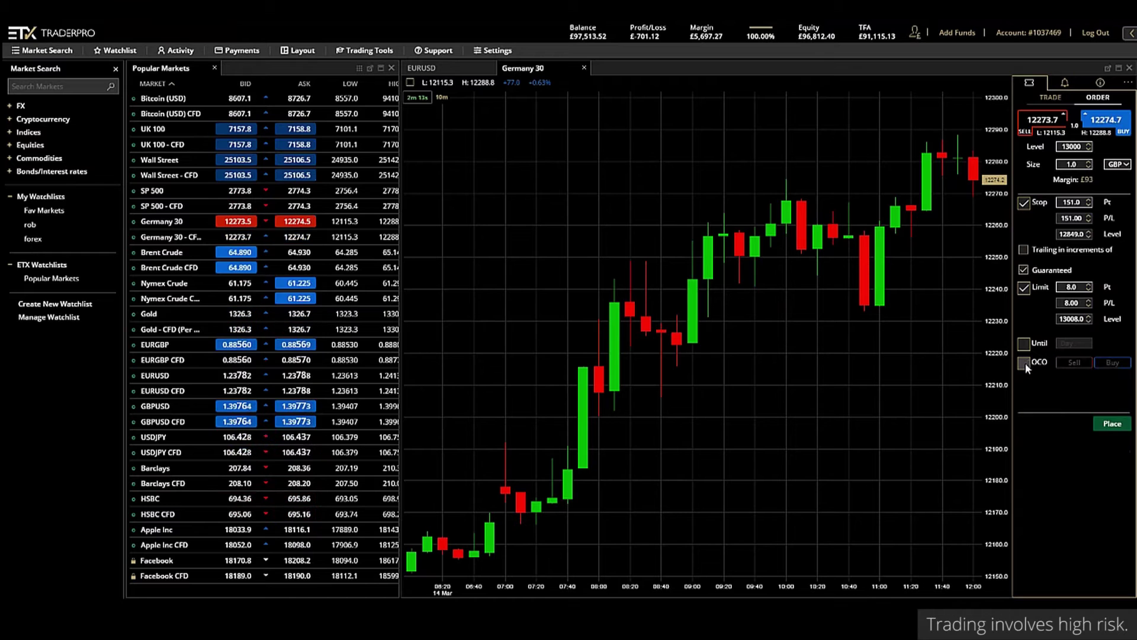
{"action": "left_click", "coordinate": [1026, 288]}
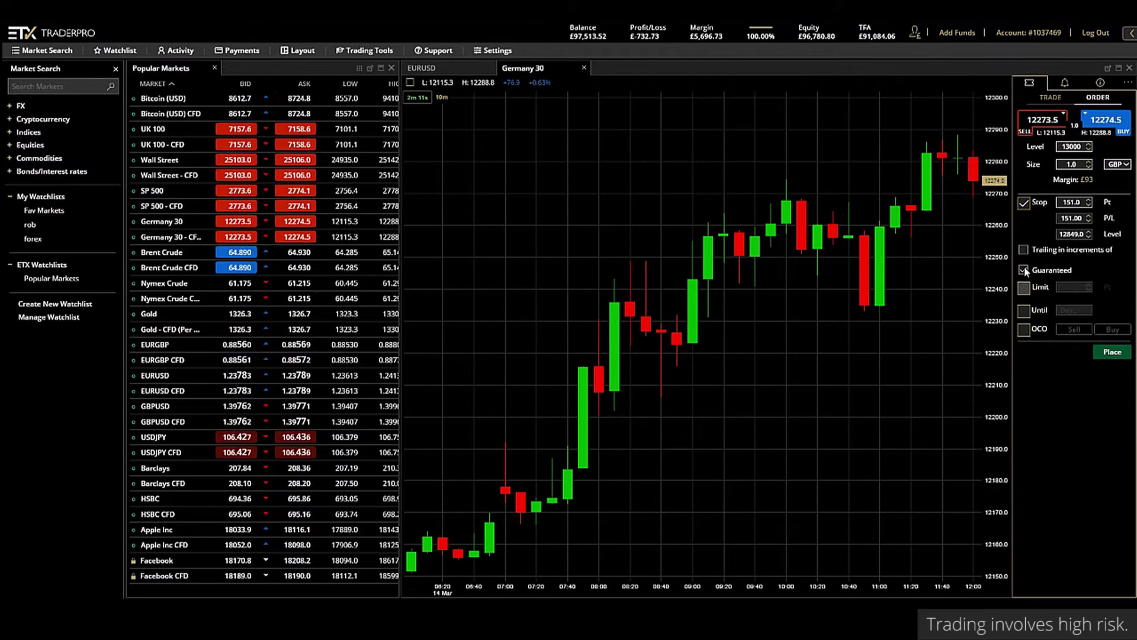
{"action": "left_click", "coordinate": [1022, 271]}
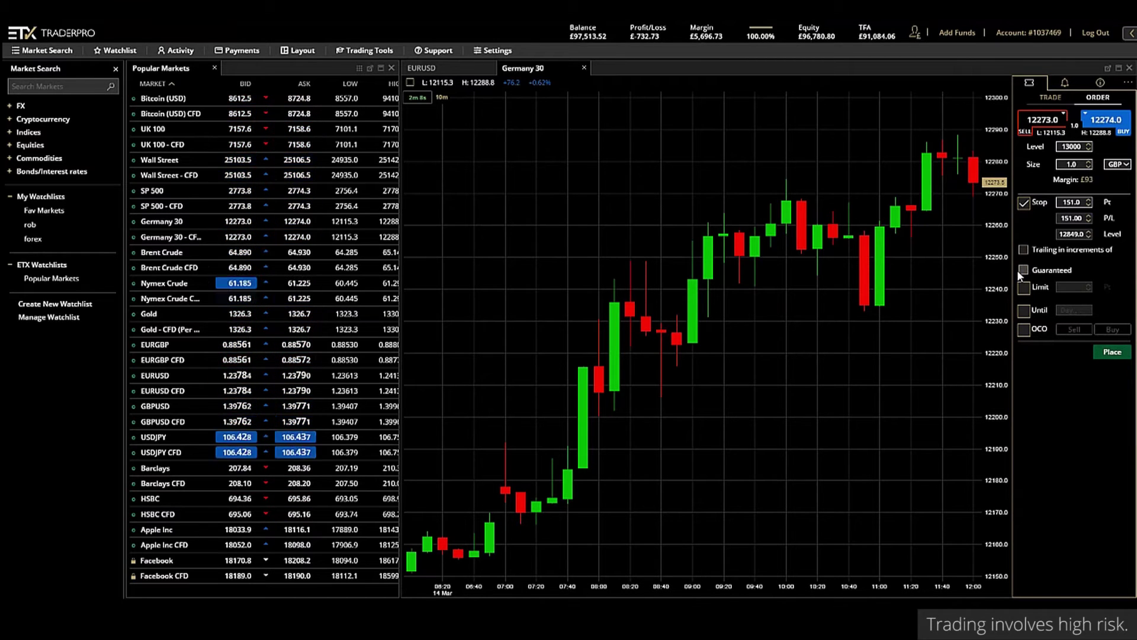
{"action": "left_click", "coordinate": [1024, 289]}
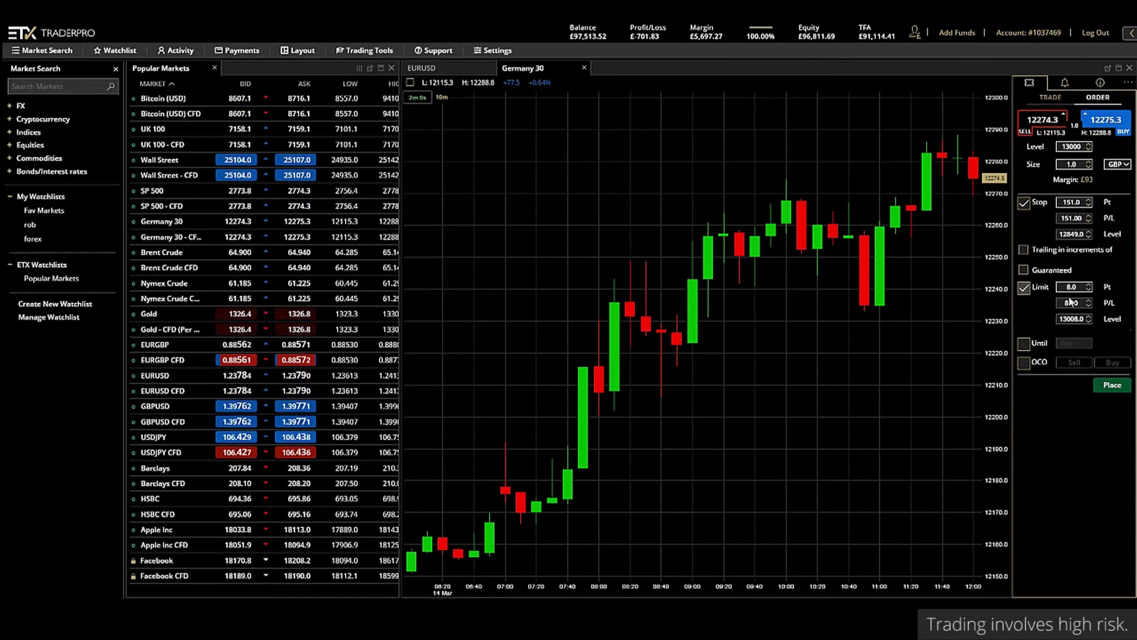
{"action": "left_click", "coordinate": [1108, 391]}
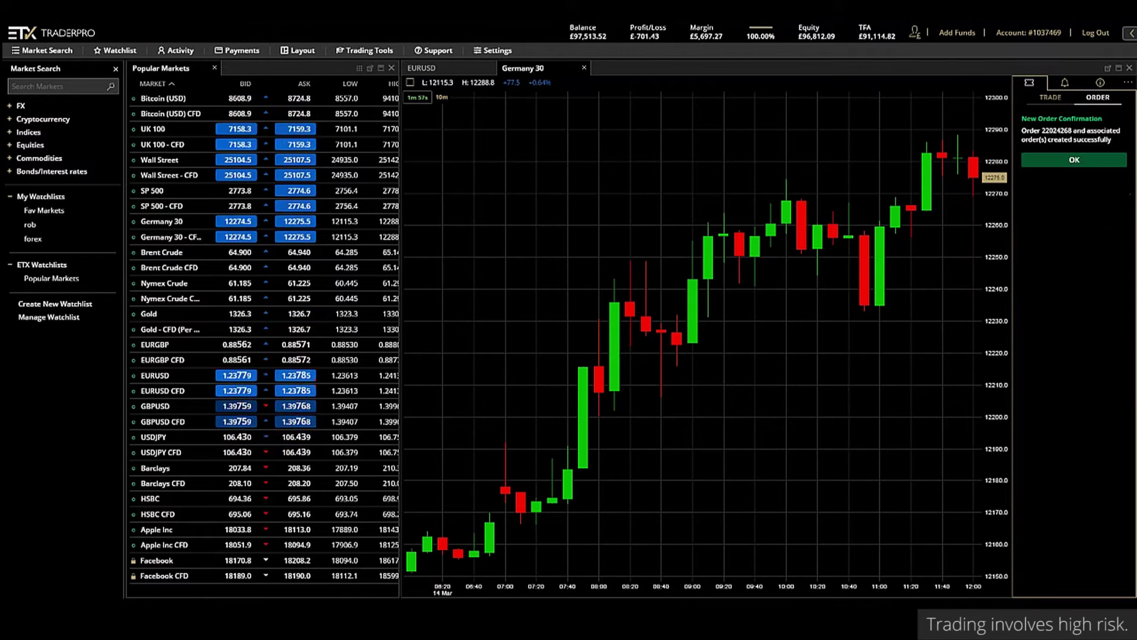
Step: Dismiss the confirmation and ticket, then zoom and pan the chart to the 12400–13150 range
{"action": "left_click", "coordinate": [1066, 166]}
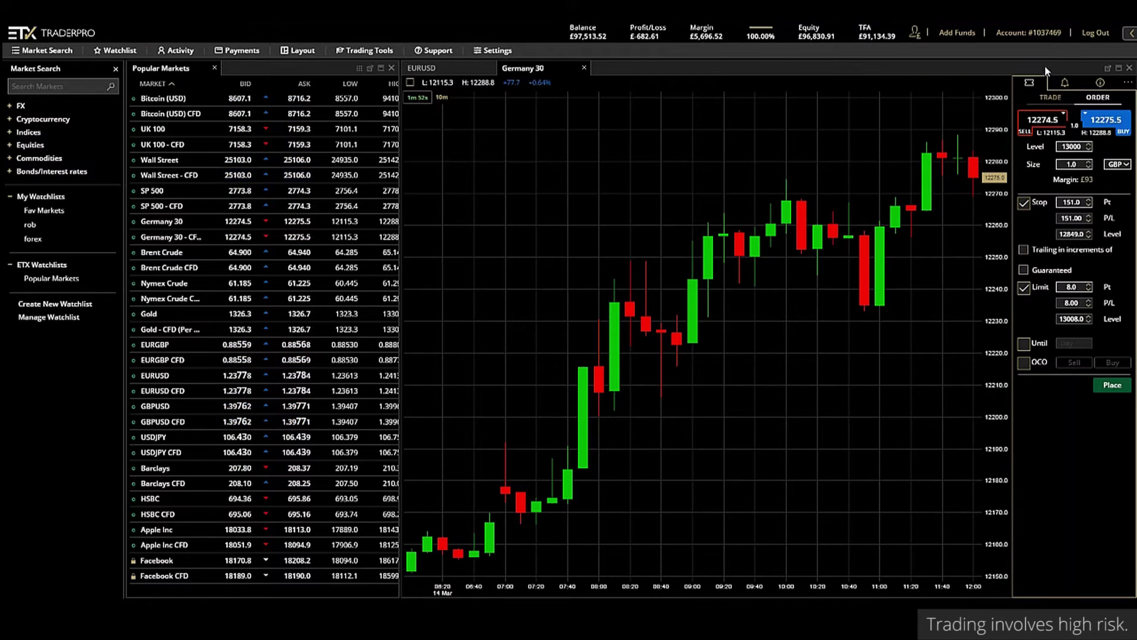
{"action": "left_click", "coordinate": [1031, 85]}
{"action": "scroll", "coordinate": [957, 190], "scroll_direction": "down", "scroll_amount": 10}
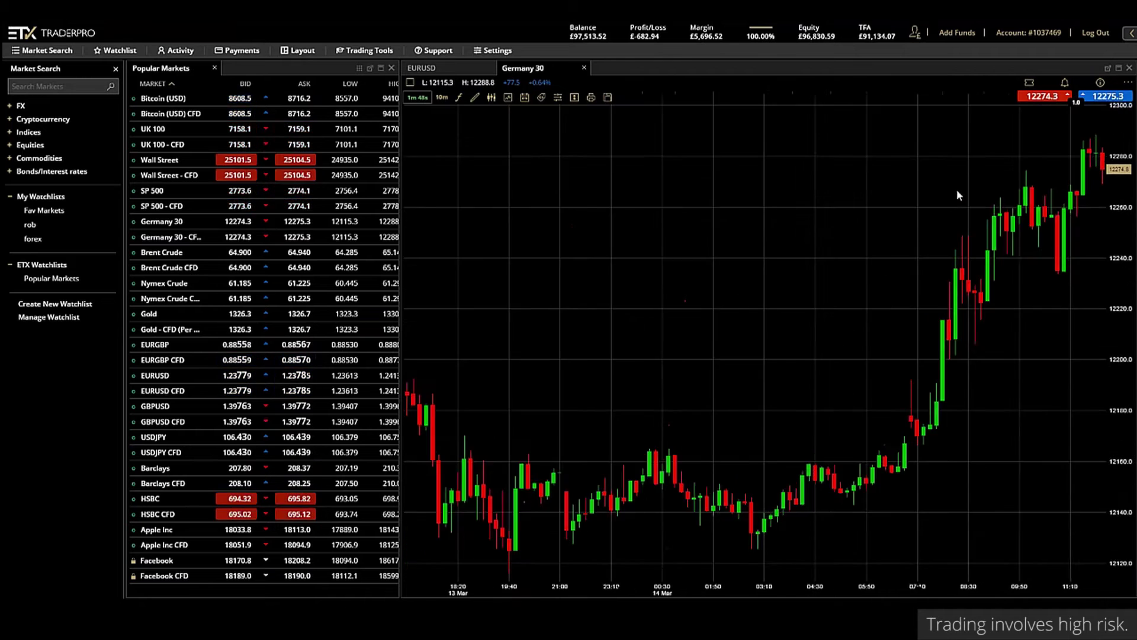
{"action": "scroll", "coordinate": [954, 191], "scroll_direction": "down", "scroll_amount": 10}
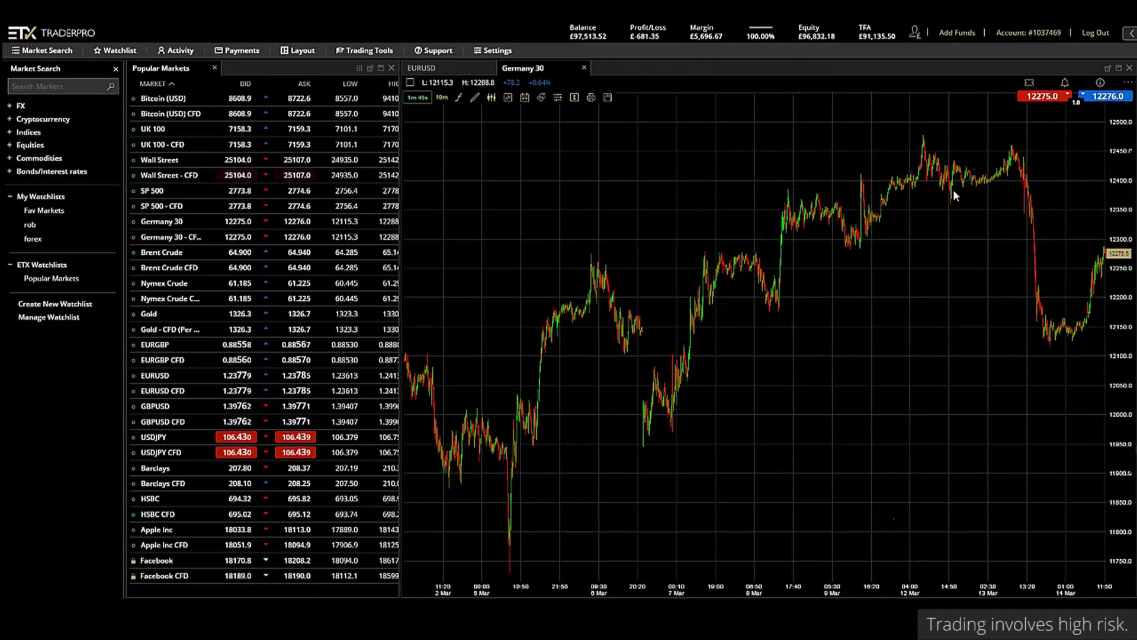
{"action": "left_click_drag", "start_coordinate": [954, 195], "coordinate": [835, 515]}
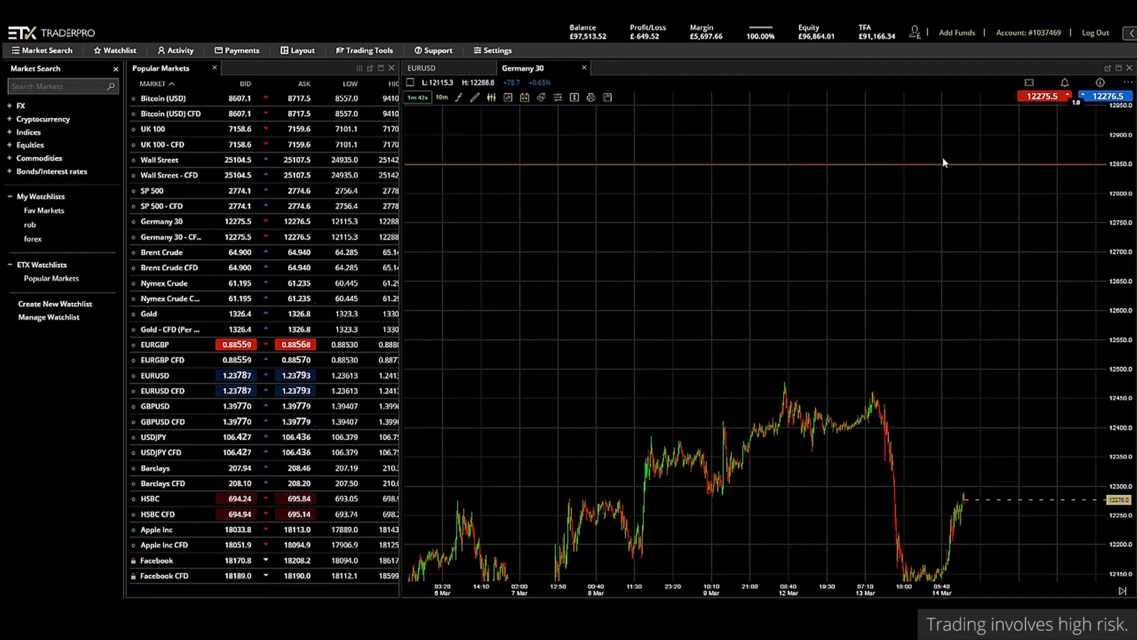
{"action": "left_click_drag", "start_coordinate": [943, 162], "coordinate": [921, 310]}
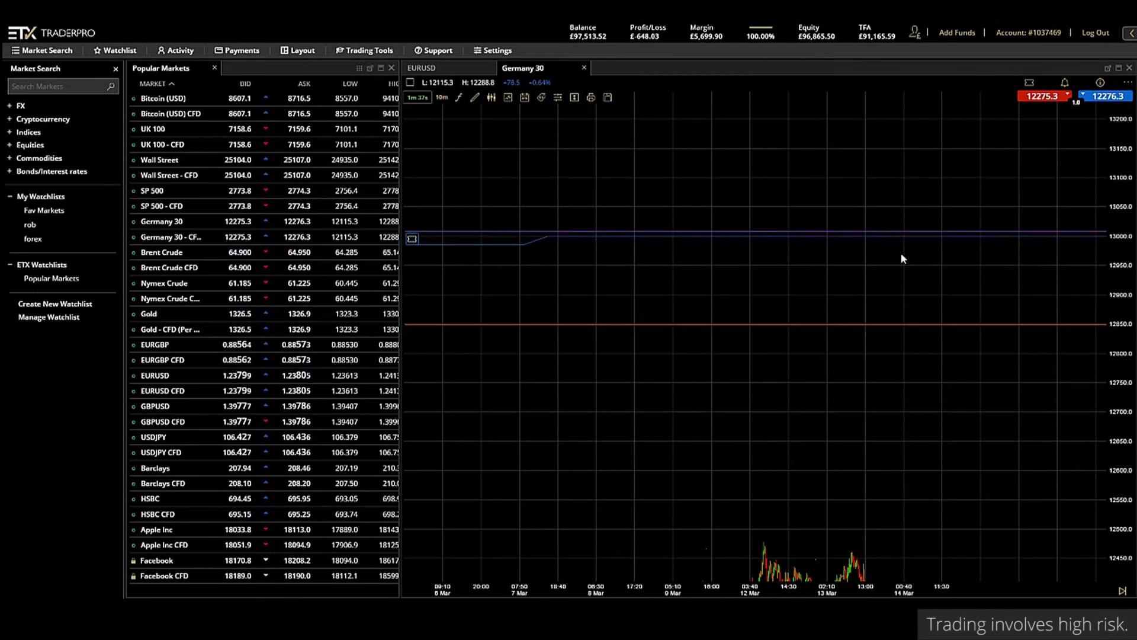
{"action": "left_click", "coordinate": [901, 238]}
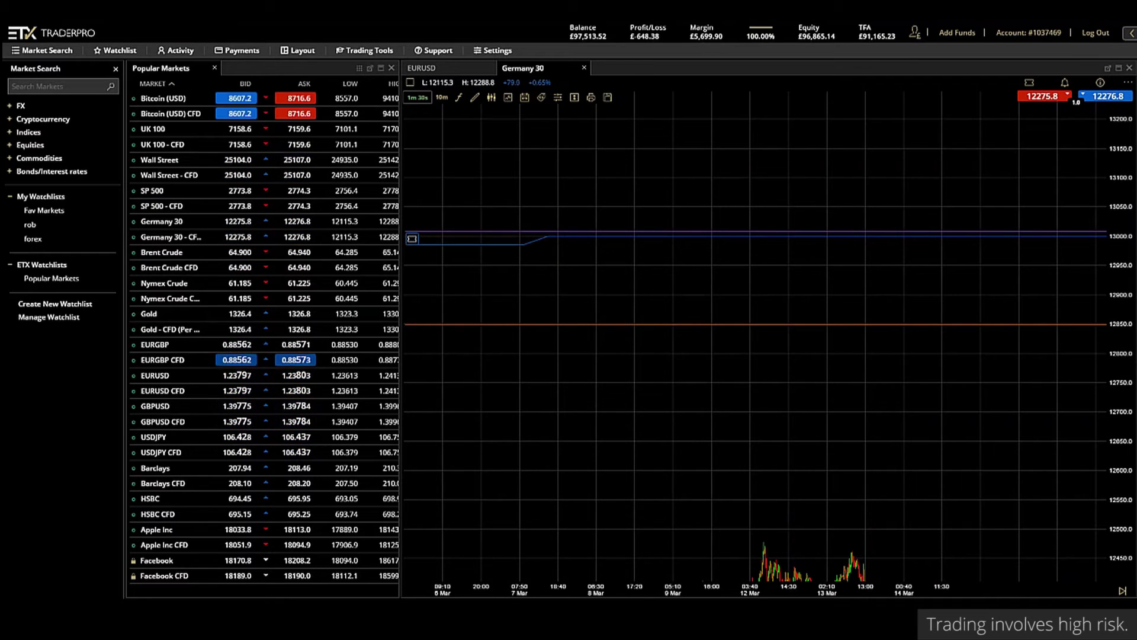
{"action": "mouse_move", "coordinate": [605, 330]}
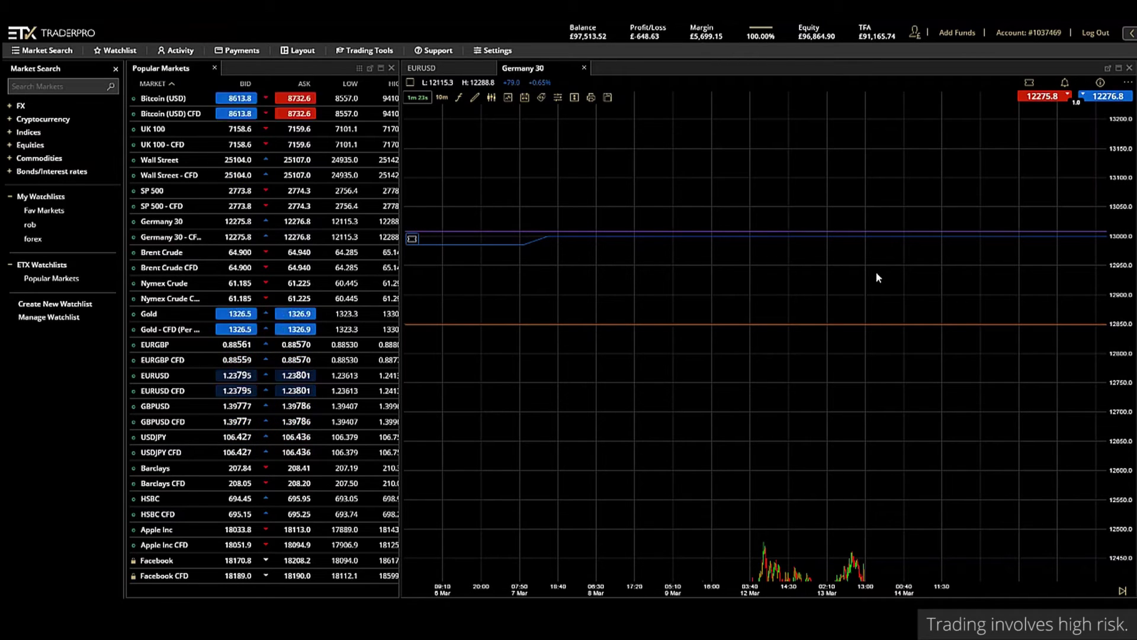
{"action": "mouse_move", "coordinate": [873, 236]}
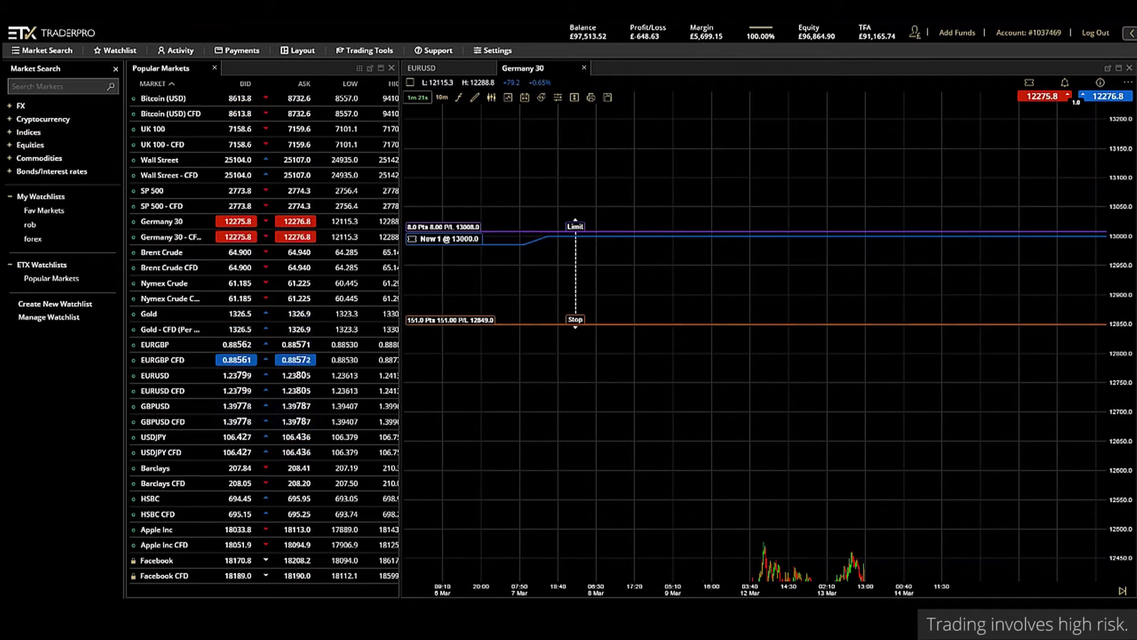
{"action": "mouse_move", "coordinate": [871, 326]}
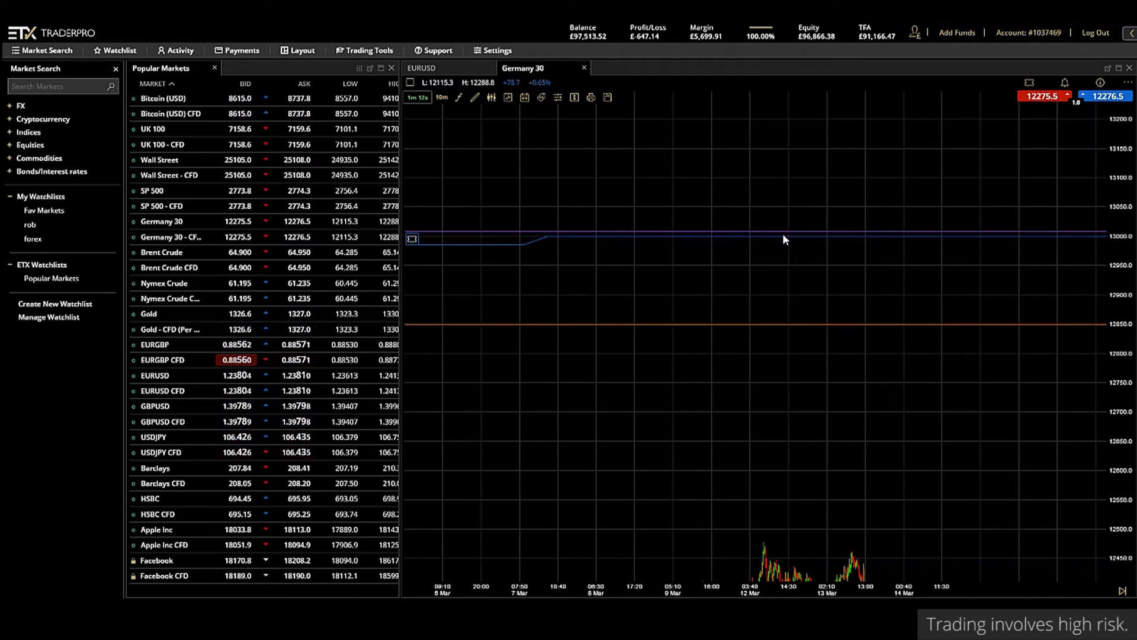
Step: Drag the order down to about 12618, its stop to near 12509 and its limit to about 12747
{"action": "left_click_drag", "start_coordinate": [783, 240], "coordinate": [782, 426]}
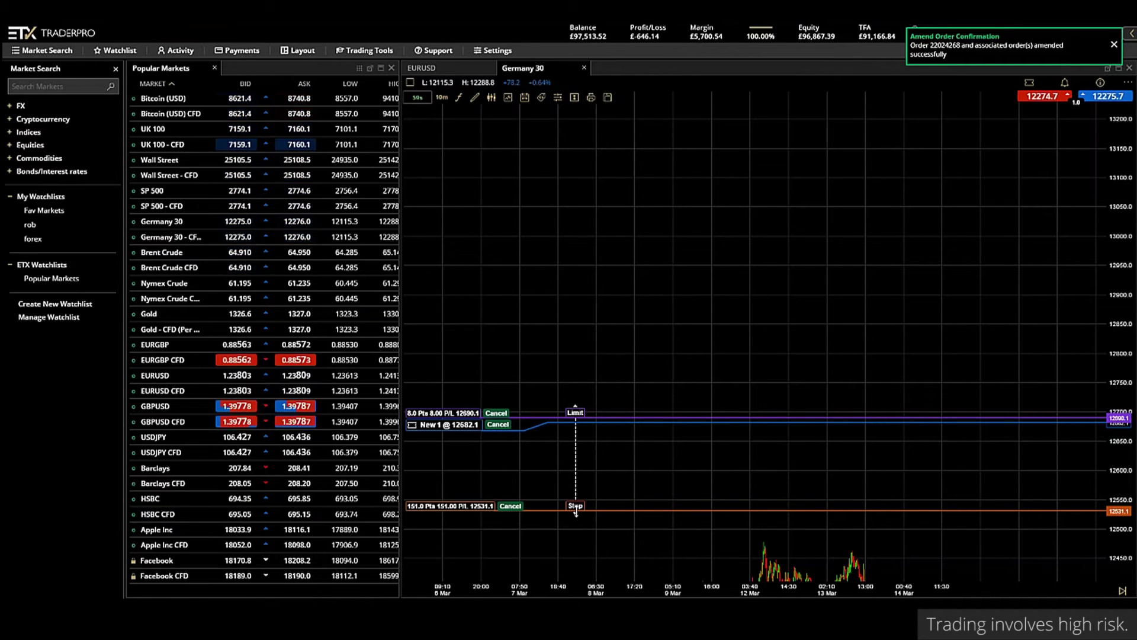
{"action": "left_click_drag", "start_coordinate": [576, 510], "coordinate": [575, 536]}
{"action": "left_click_drag", "start_coordinate": [576, 414], "coordinate": [575, 349]}
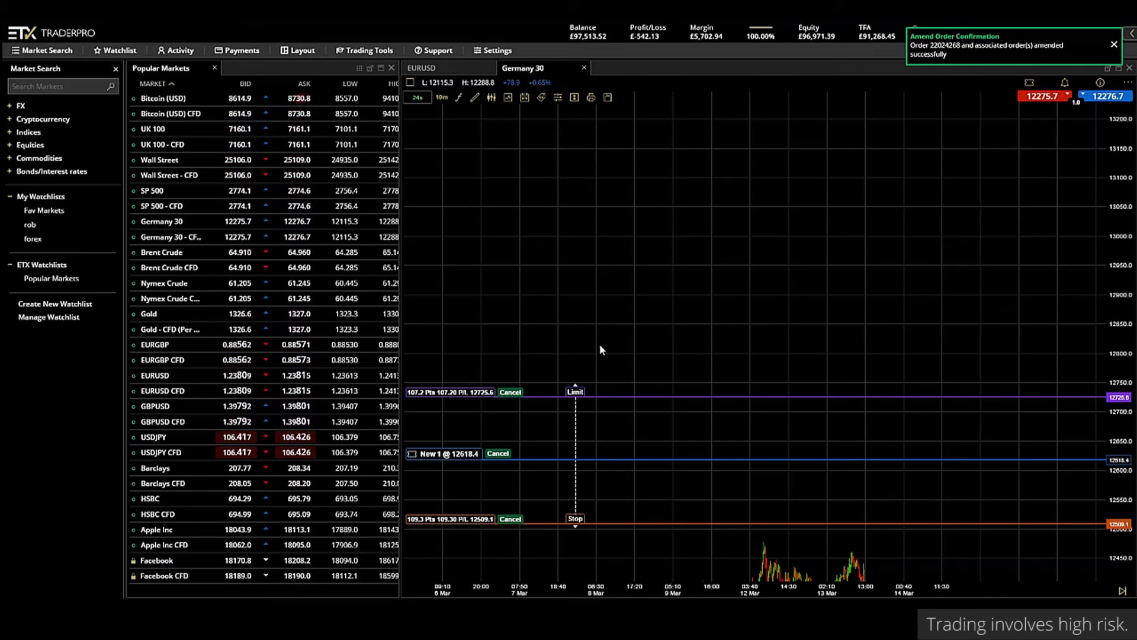
{"action": "left_click_drag", "start_coordinate": [616, 395], "coordinate": [617, 384]}
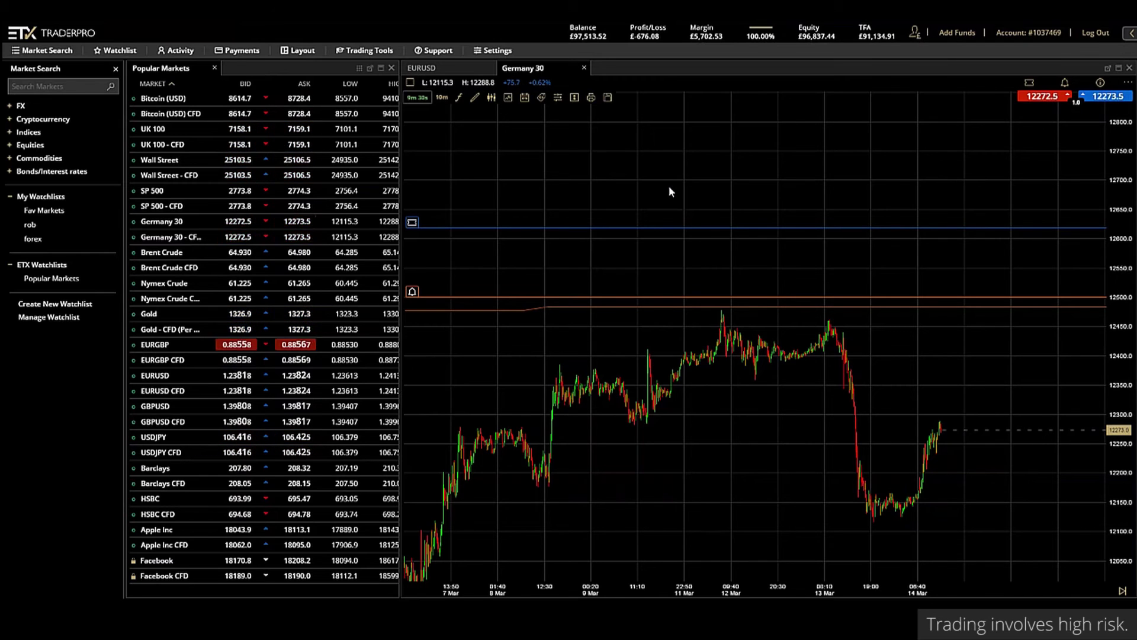
Step: Create a Germany 30 price alert at 12268.5 from the chart, then select the 12500 buy alert
{"action": "right_click", "coordinate": [670, 191]}
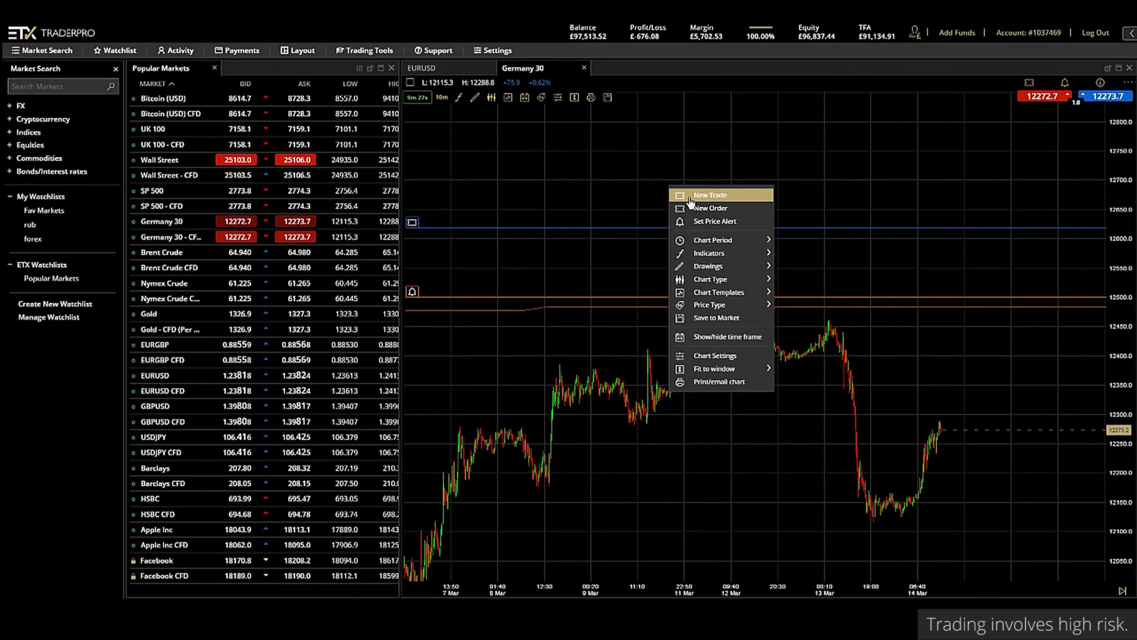
{"action": "left_click", "coordinate": [715, 221]}
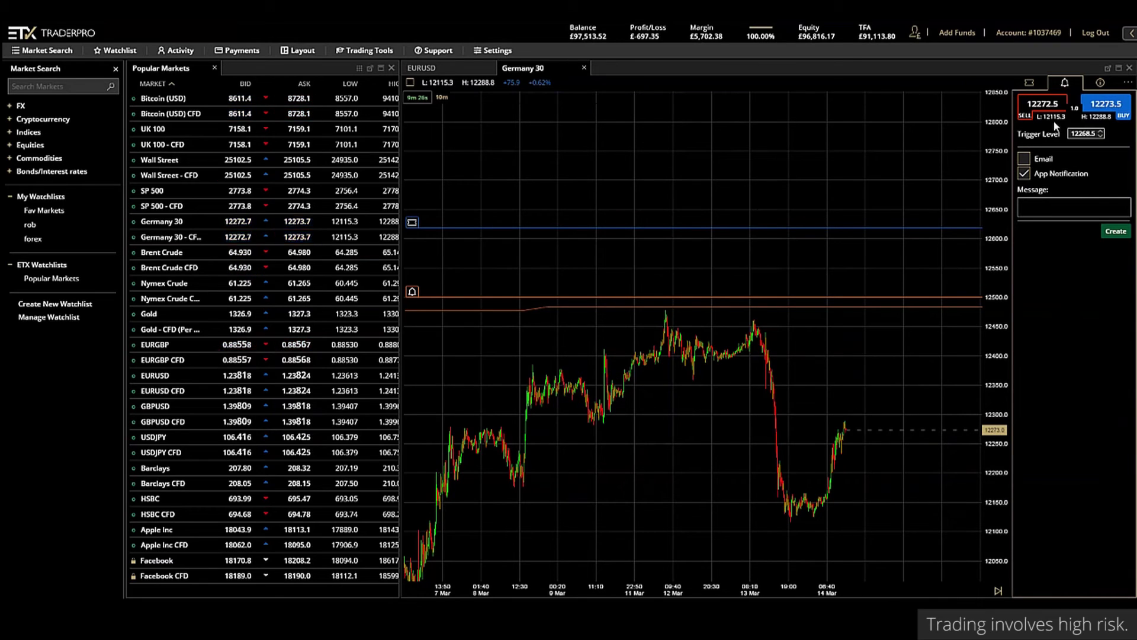
{"action": "left_click", "coordinate": [1116, 231]}
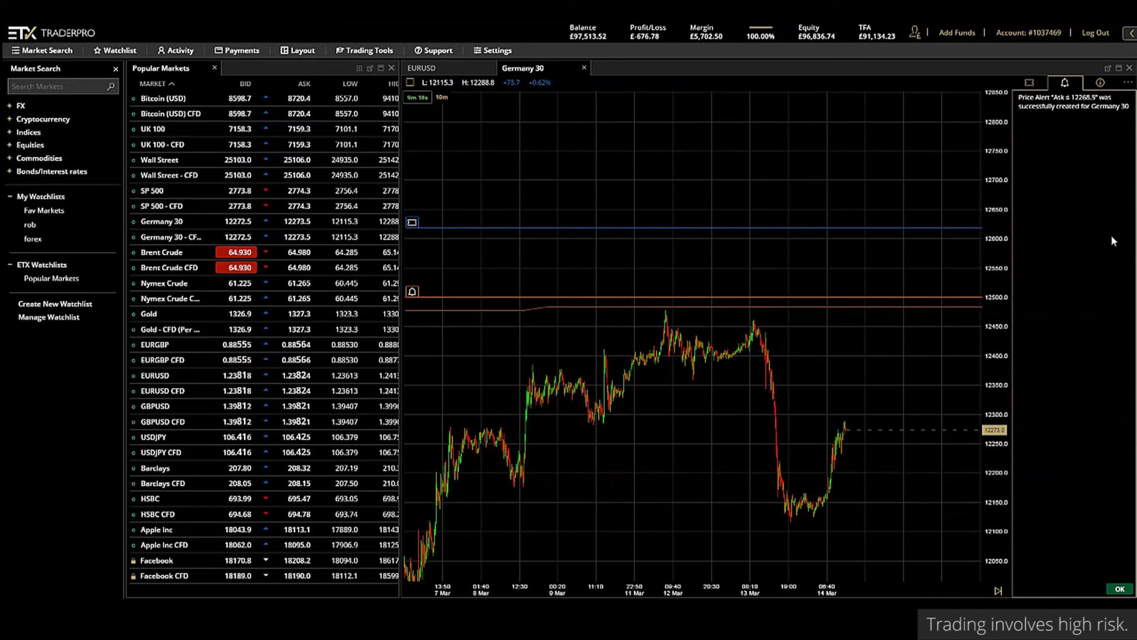
{"action": "mouse_move", "coordinate": [413, 299]}
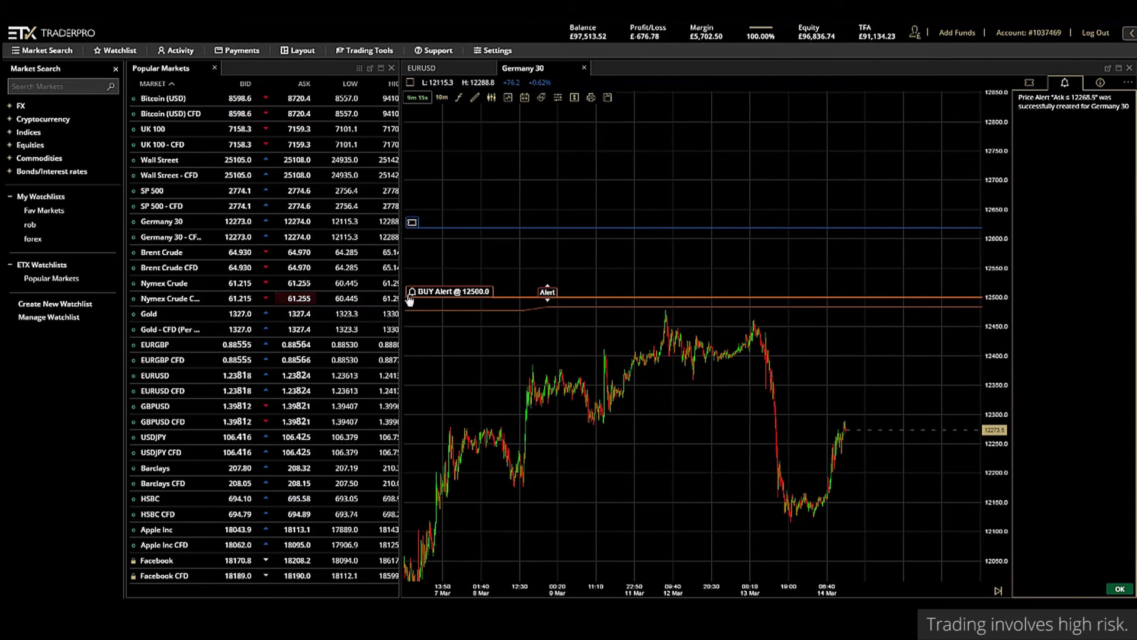
{"action": "left_click", "coordinate": [413, 299]}
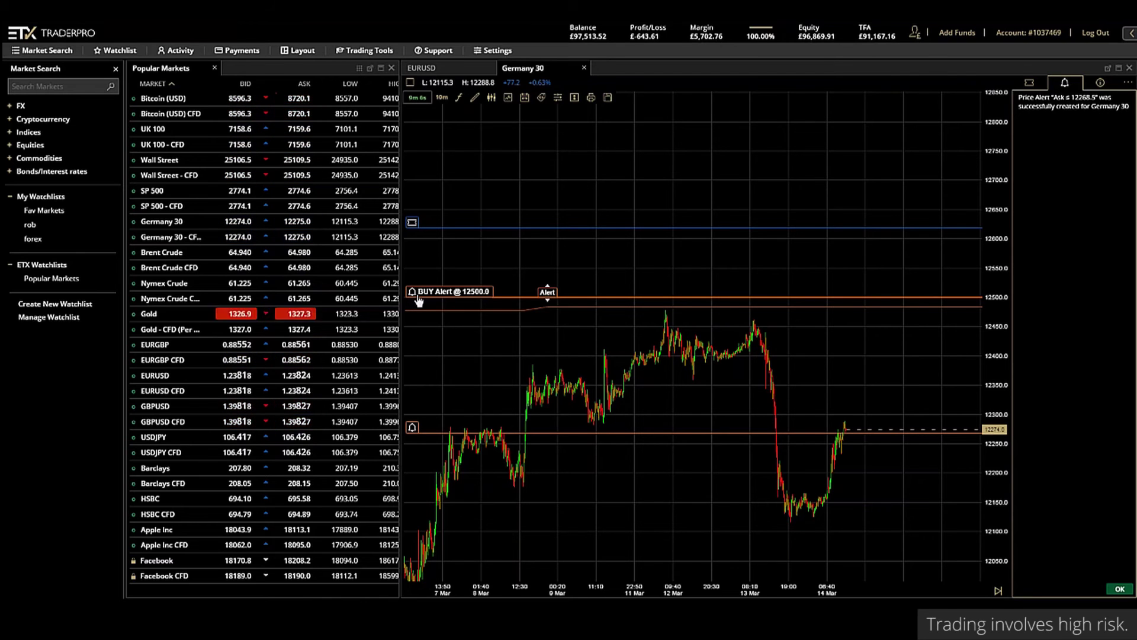
Step: Drag the BUY Alert line down from 12500.0 to 12224.7
{"action": "left_click_drag", "start_coordinate": [449, 299], "coordinate": [547, 453]}
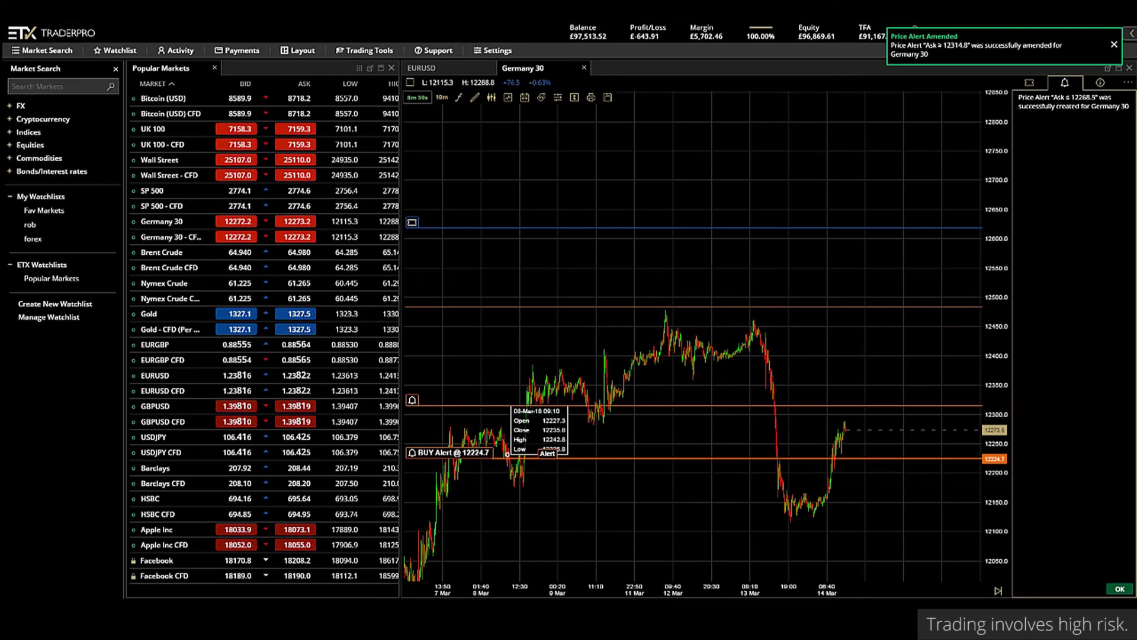